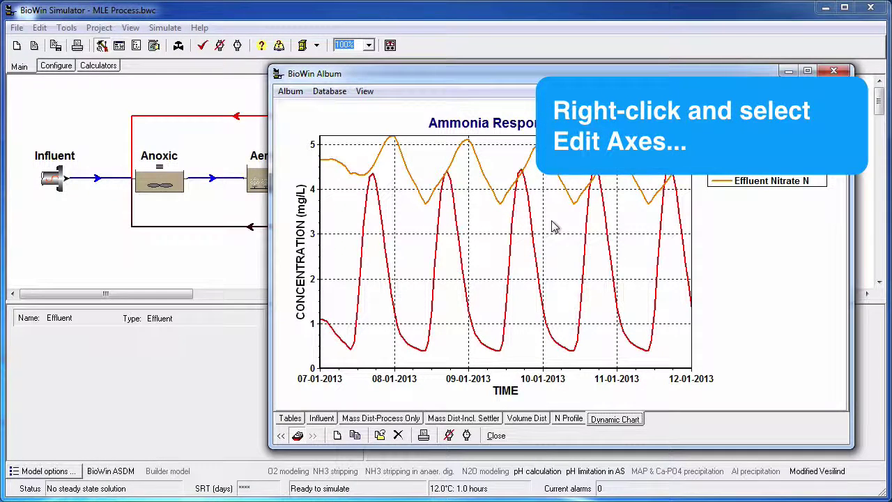
Open Edit Axes for the Ammonia Response chart and move the Chart editor to the top-left.
right_click(553, 226)
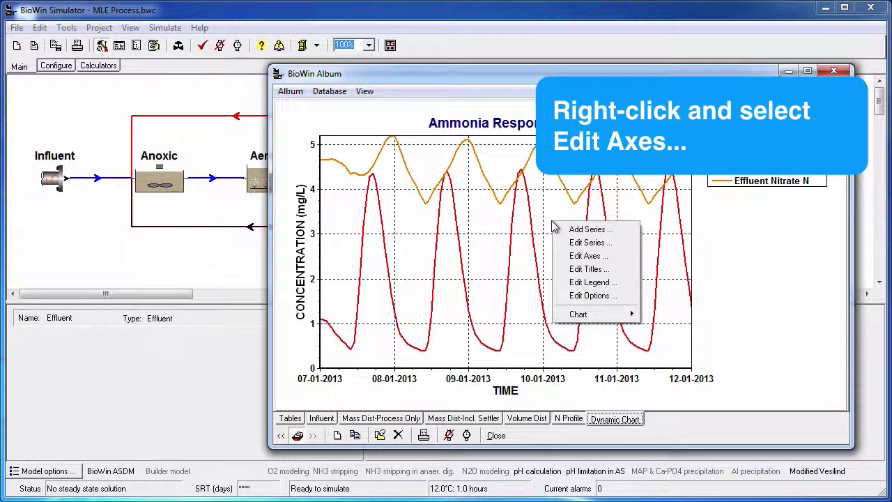
click(639, 258)
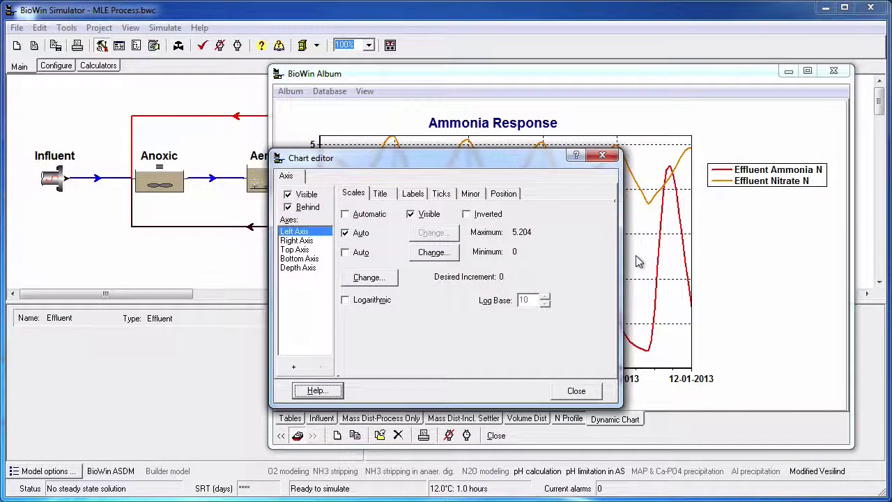
drag(554, 166, 356, 84)
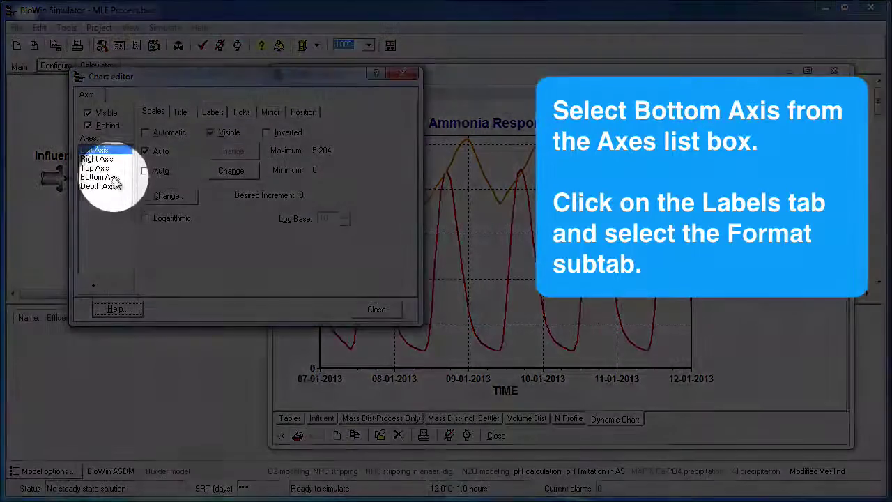
Show the Bottom Axis label Format settings and list the DateTime formats, currently dd-mm-yyyy.
click(105, 177)
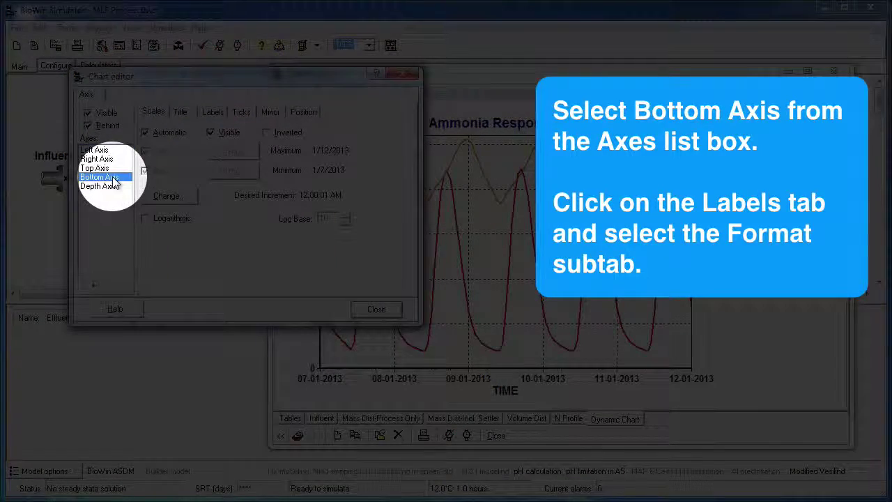
click(215, 111)
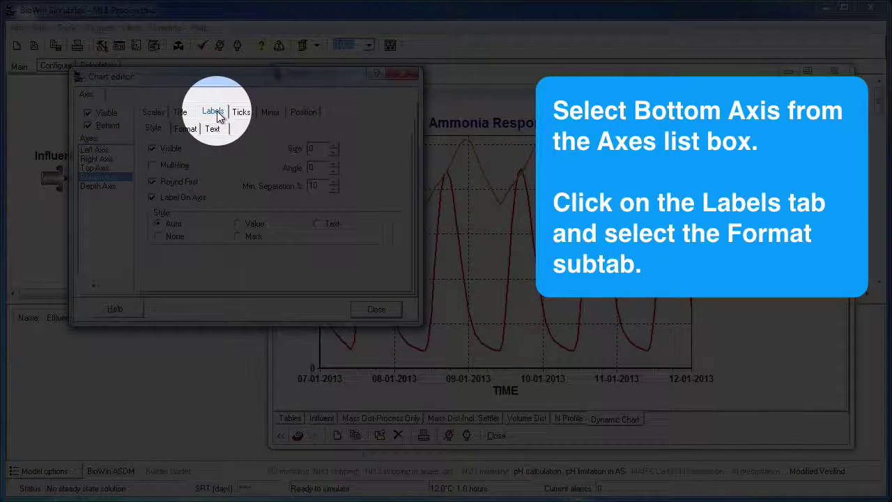
click(197, 132)
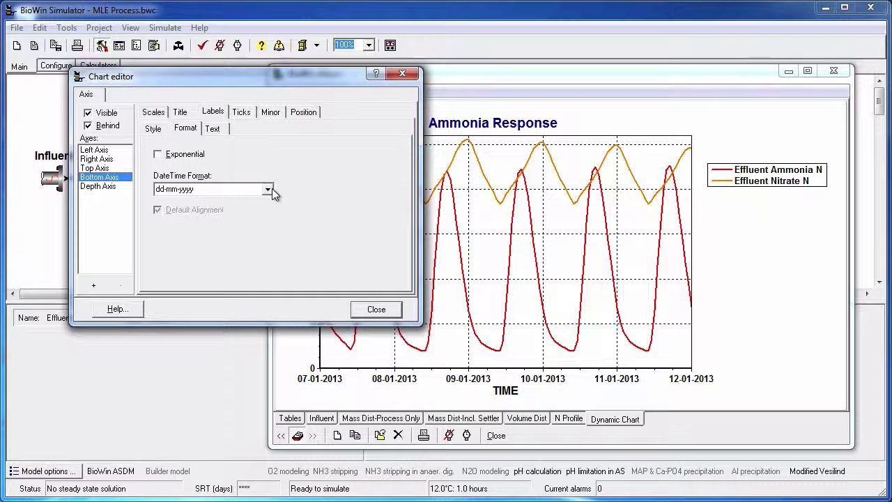
click(268, 190)
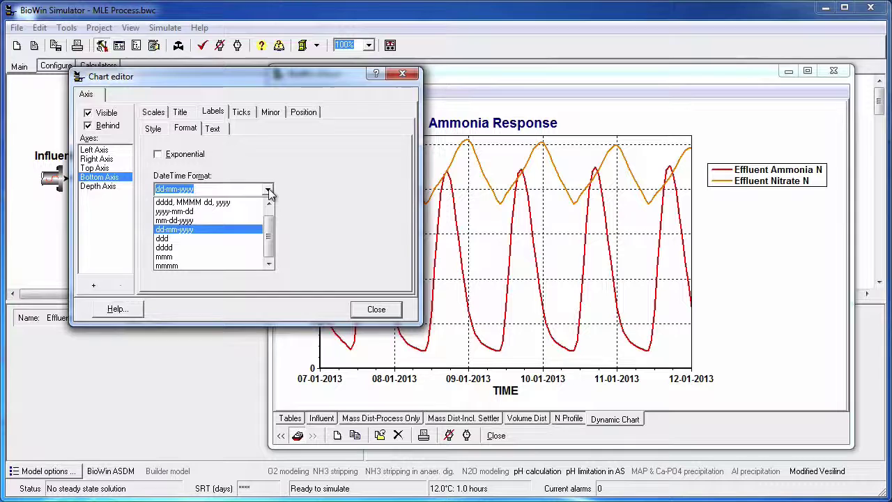
Replace the dd-mm-yyyy date format with mmm-d-yyyy so labels read Jan-7-2013.
key(BackSpace)
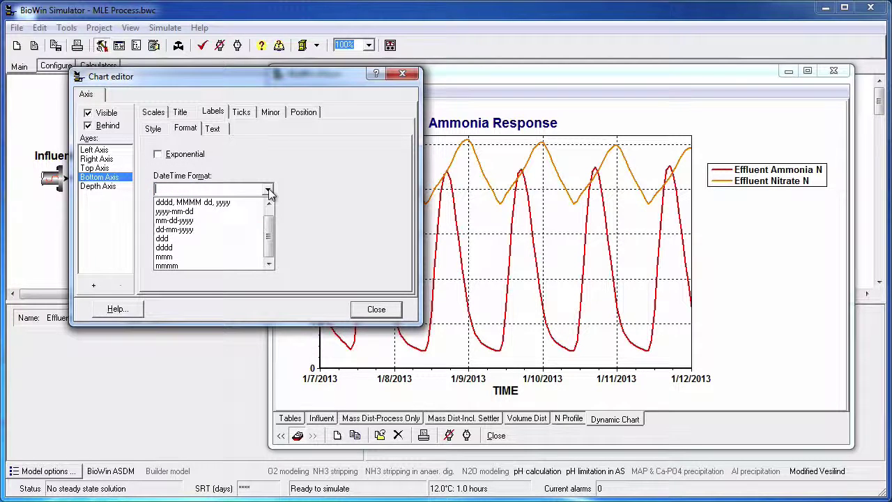
text(m)
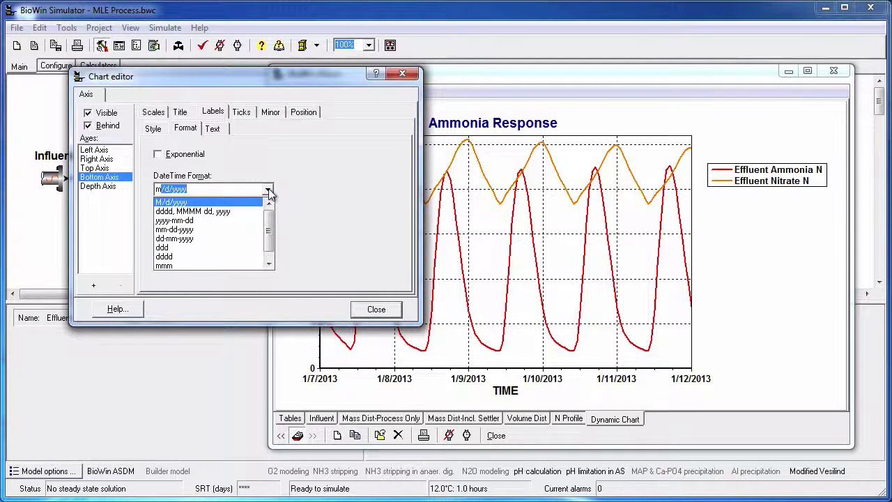
text(m)
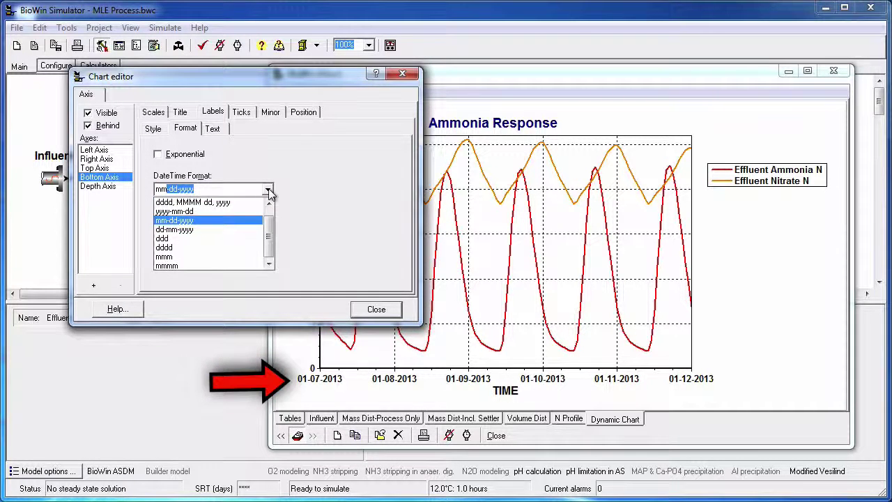
text(m)
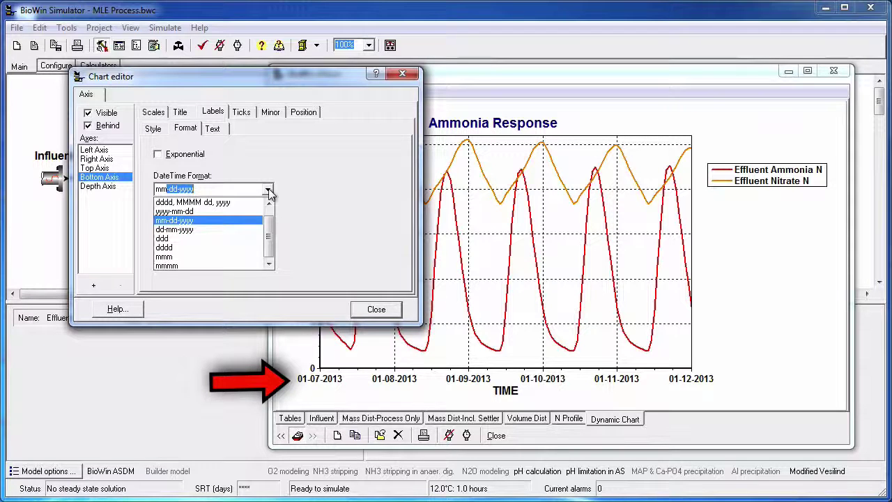
text(m)
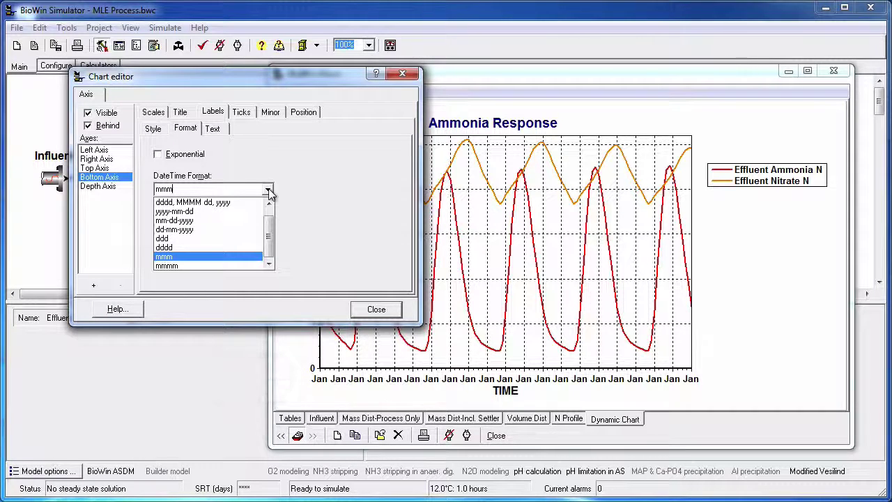
text(-)
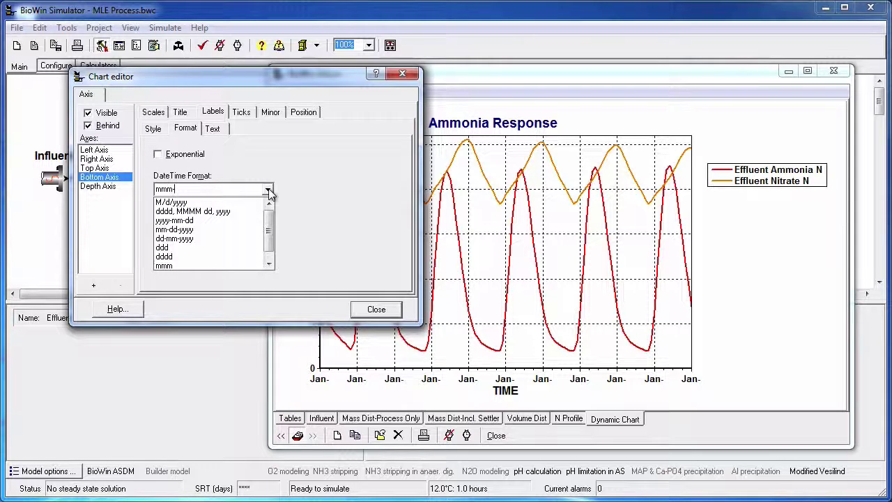
text(d)
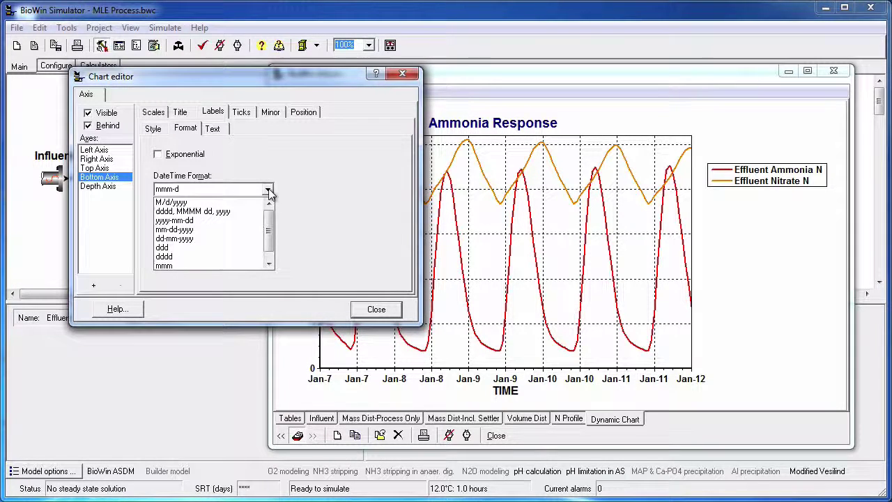
text(-)
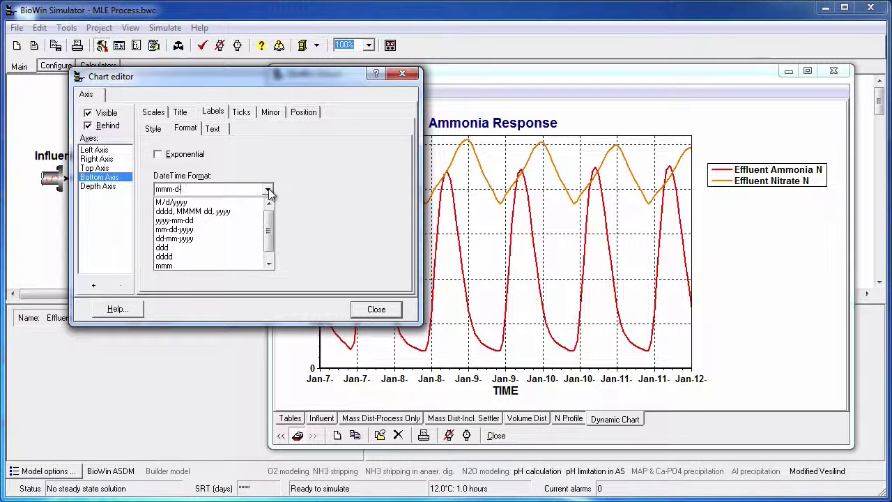
text(yy)
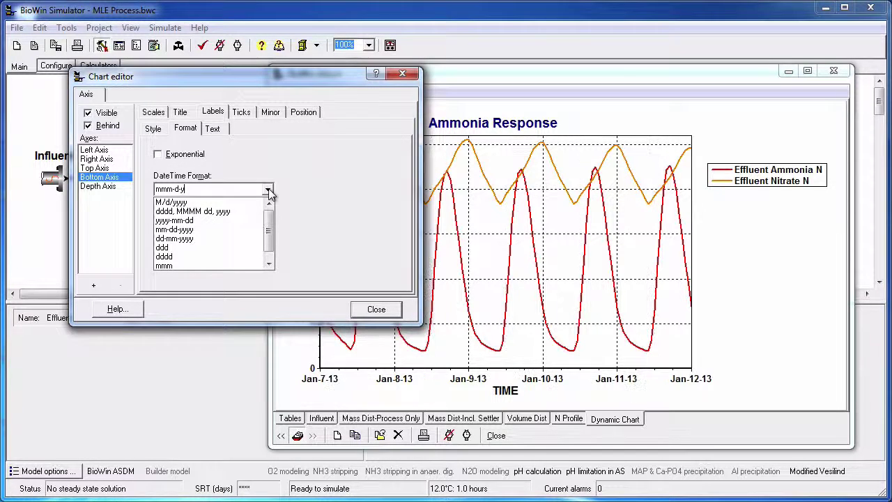
text(y)
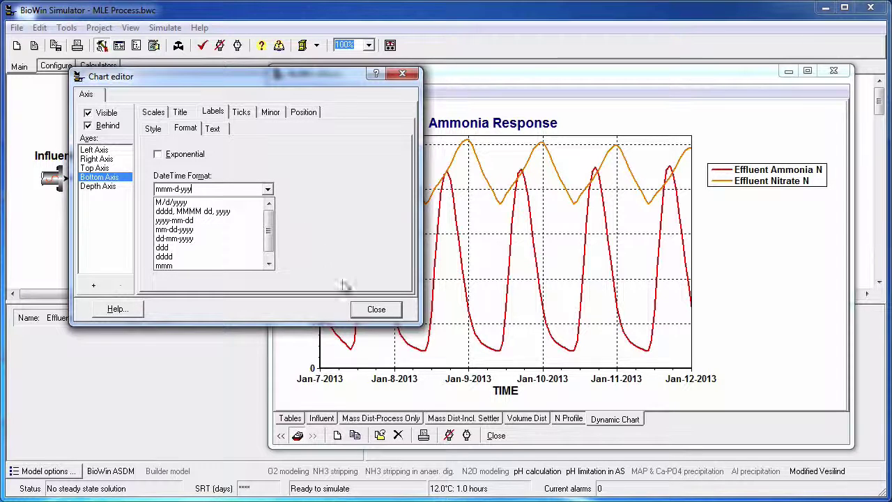
click(373, 312)
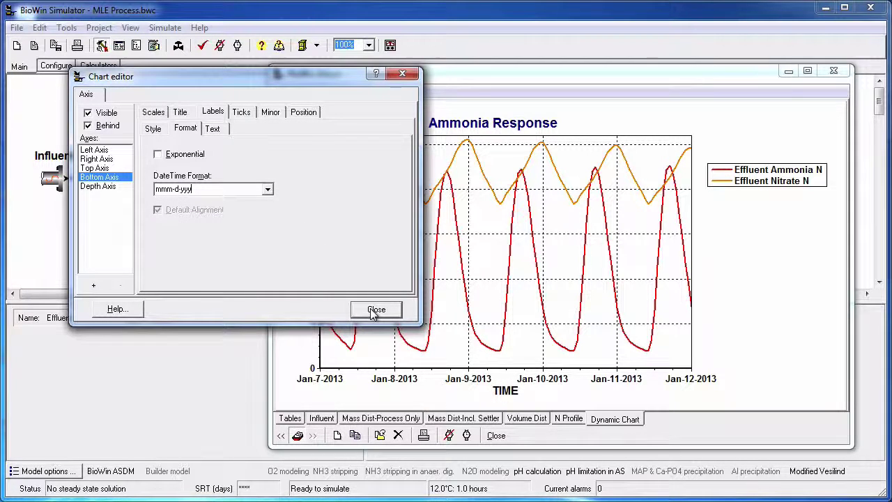
Close the Chart editor and the Album, returning to the MLE Process flowsheet.
click(374, 311)
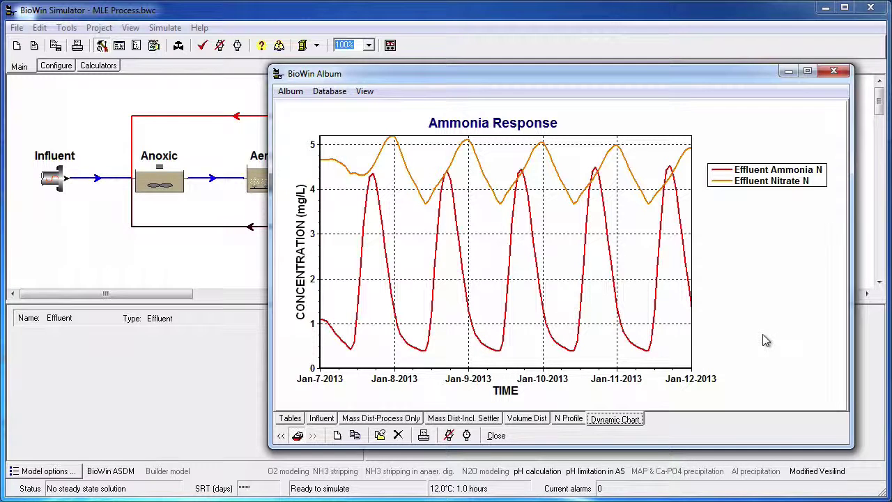
click(832, 72)
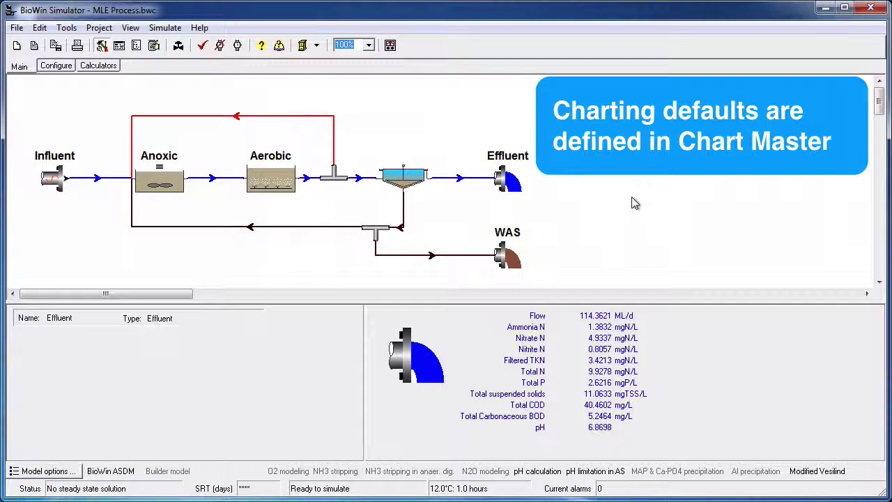
click(463, 178)
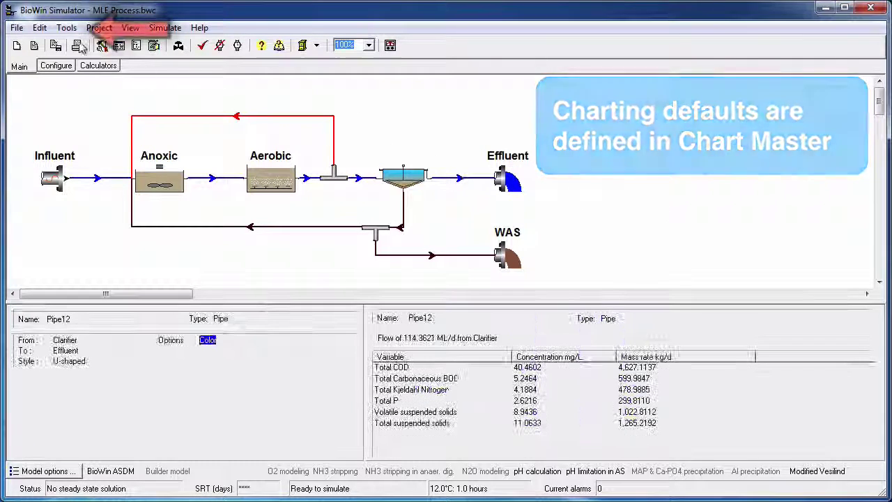
click(68, 29)
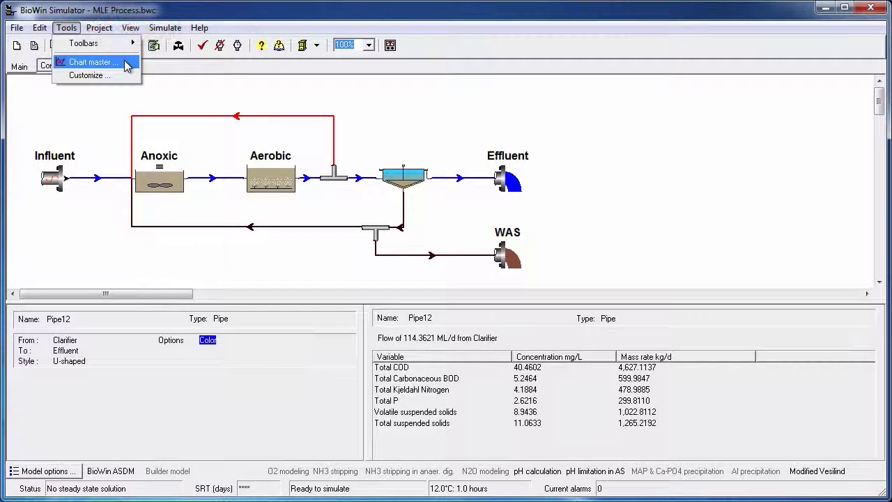
Open the Chart Master template editor and set DateTime on the Time series (Sample) horizontal axis.
click(127, 64)
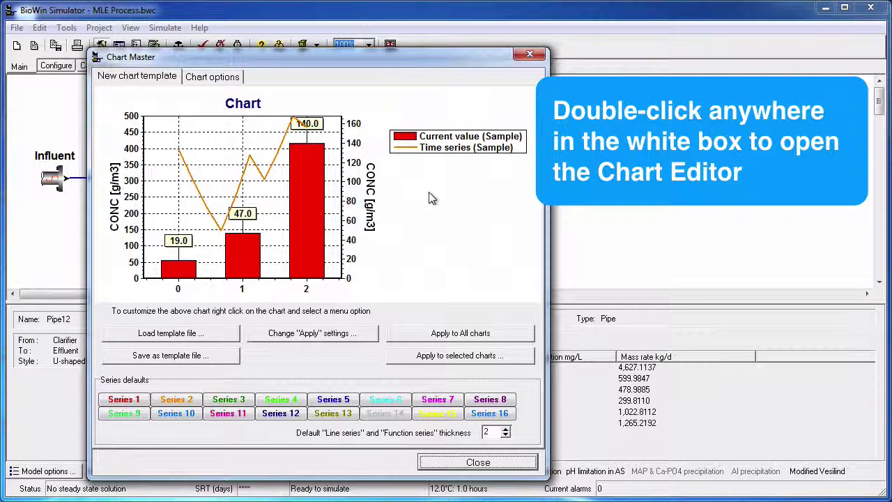
double_click(431, 199)
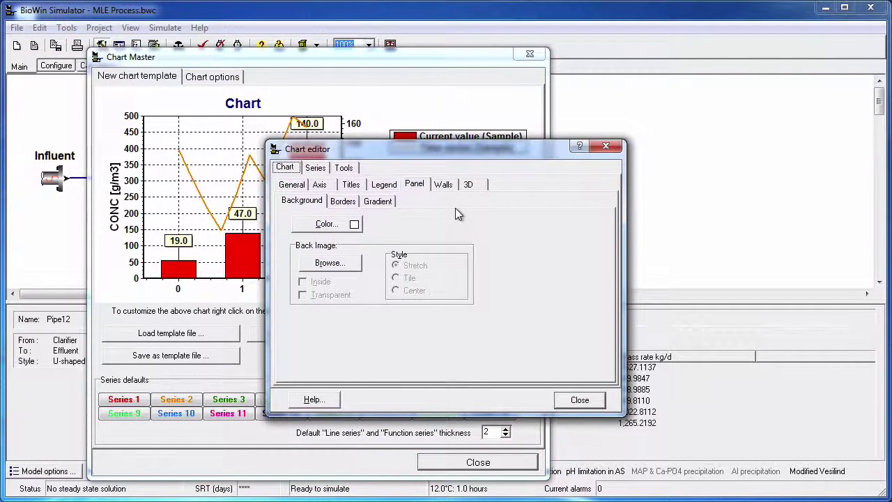
click(321, 169)
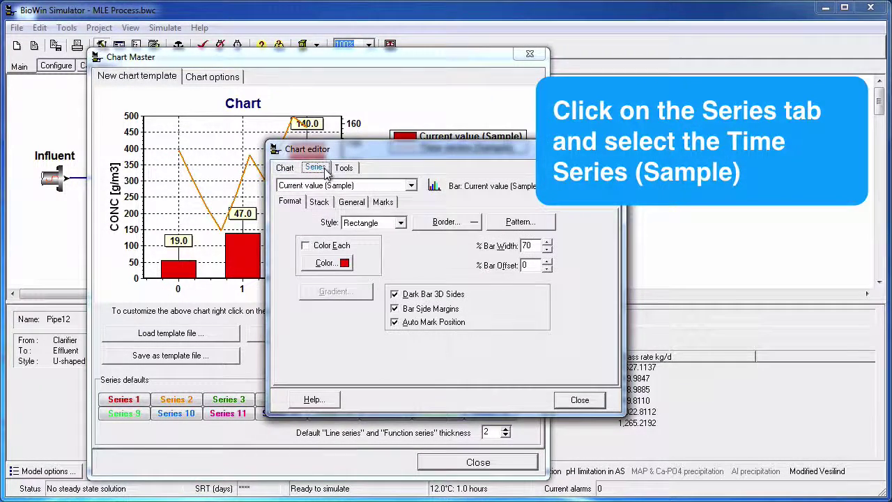
click(411, 186)
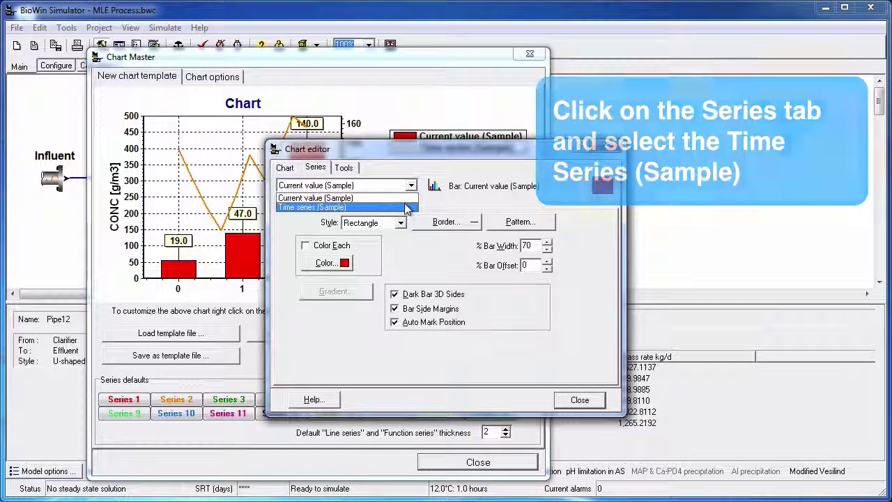
click(407, 207)
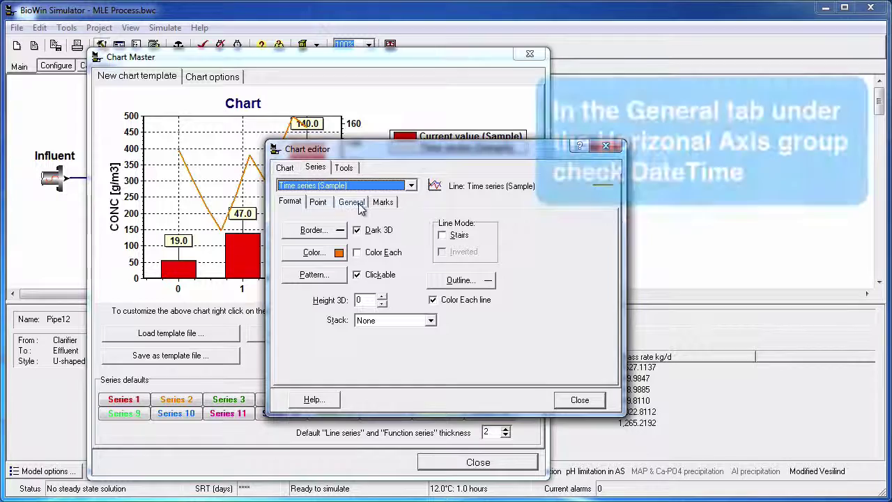
click(352, 202)
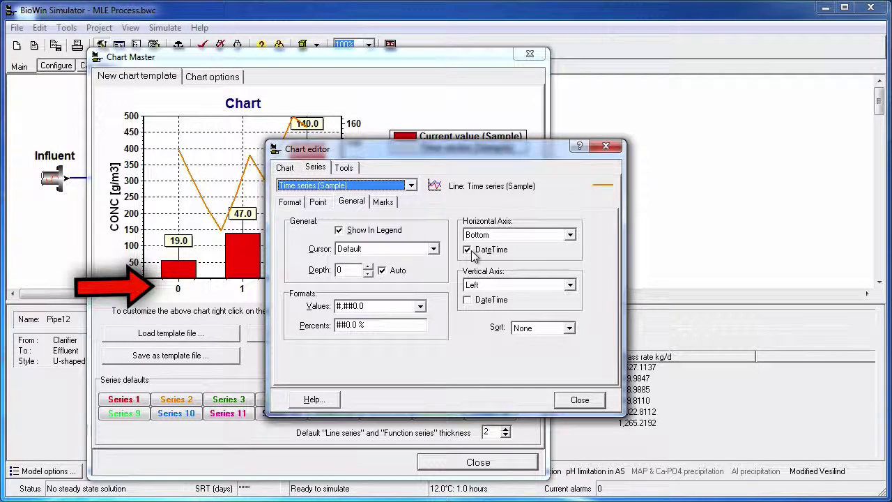
click(472, 254)
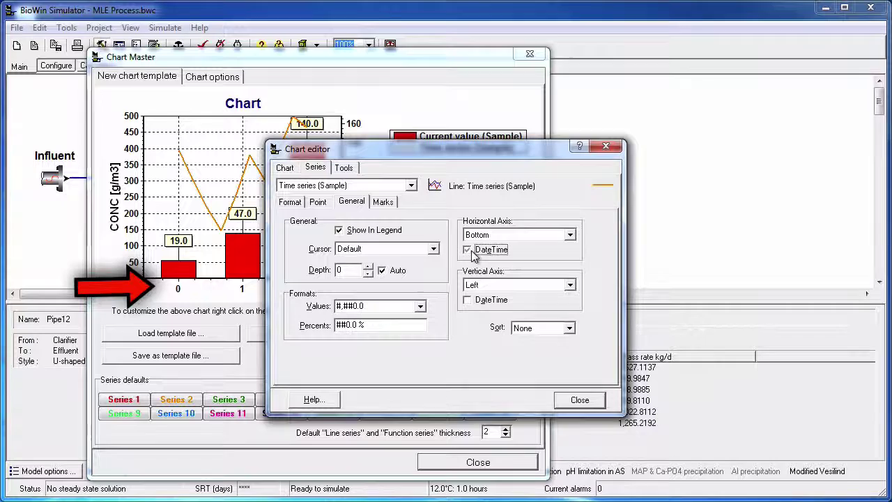
click(472, 254)
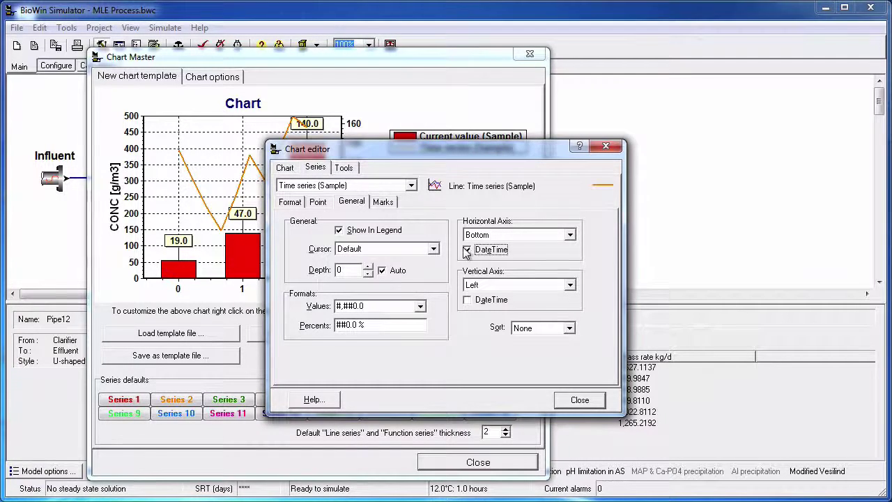
Turn on DateTime for the Current value (Sample) series' horizontal axis.
click(411, 186)
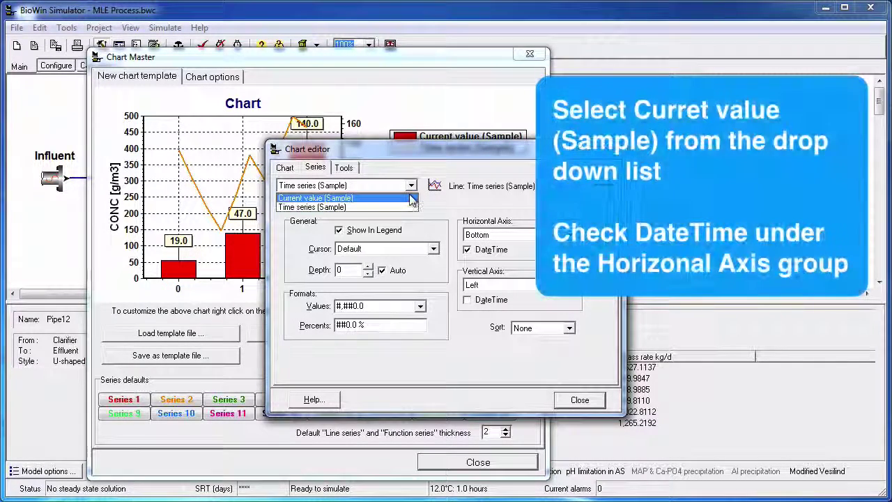
click(413, 199)
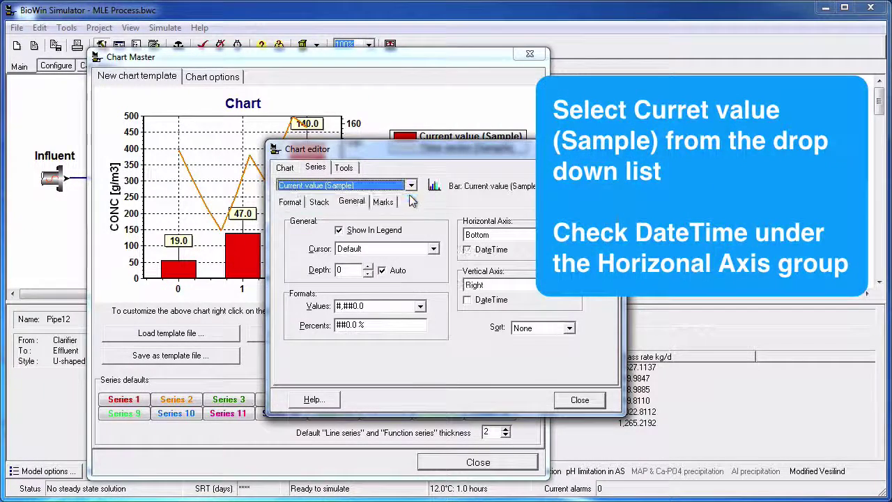
click(468, 250)
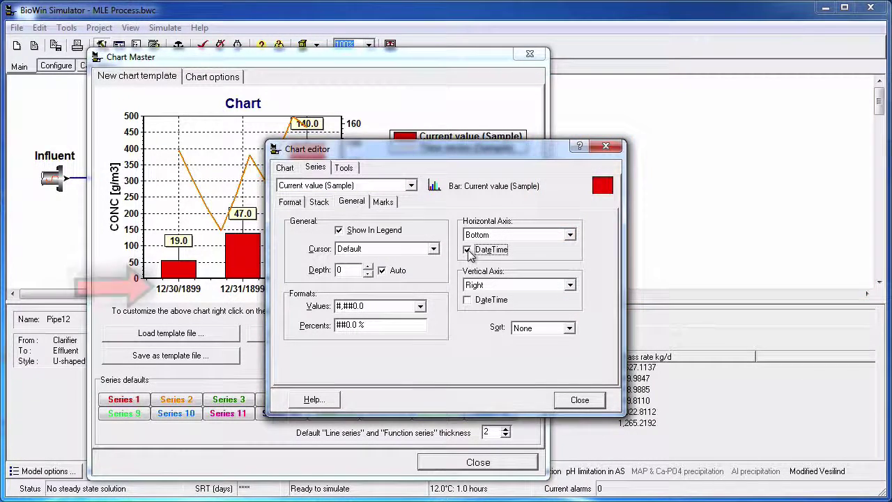
drag(462, 158, 551, 133)
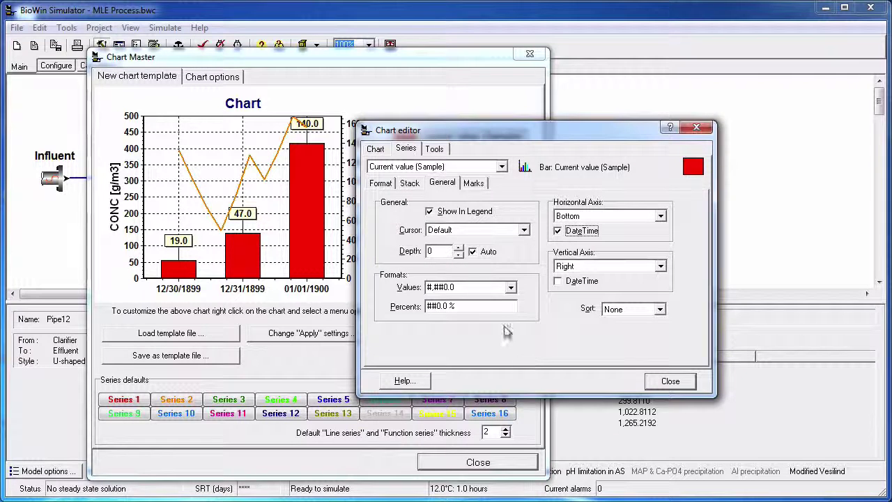
Set the template's Bottom Axis label DateTime format to mm/dd/yyyy.
click(384, 152)
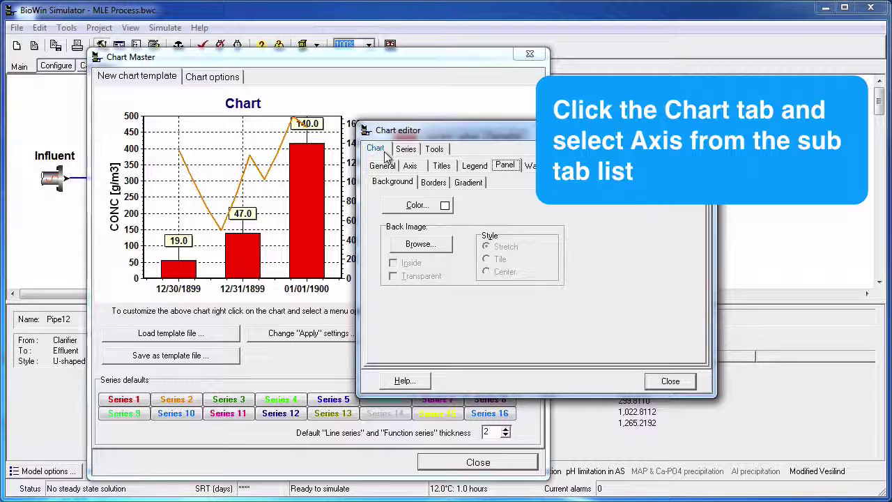
click(410, 166)
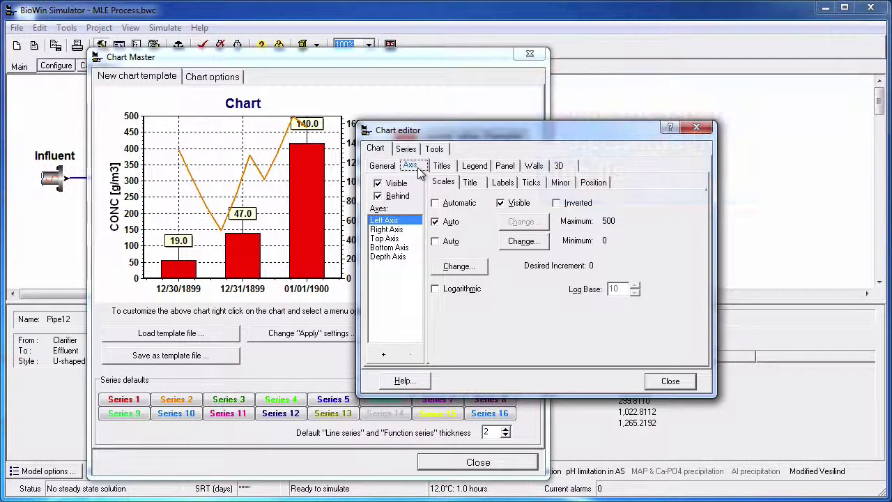
click(411, 249)
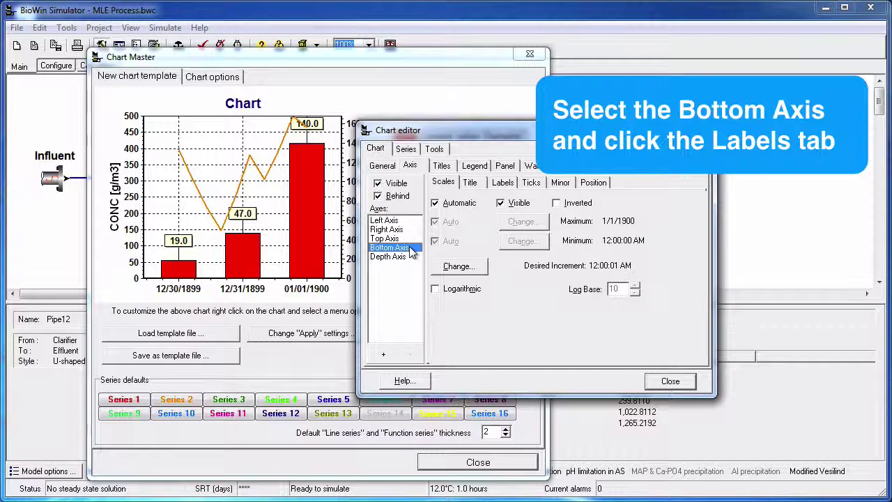
click(504, 183)
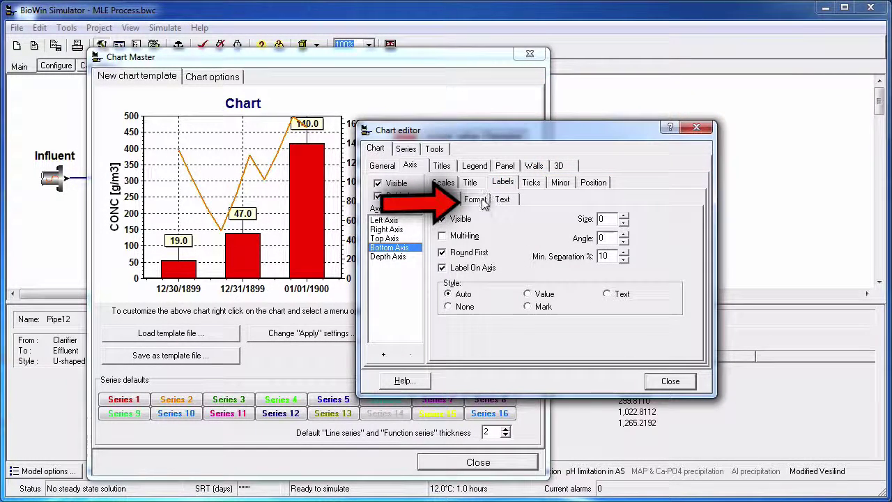
click(481, 202)
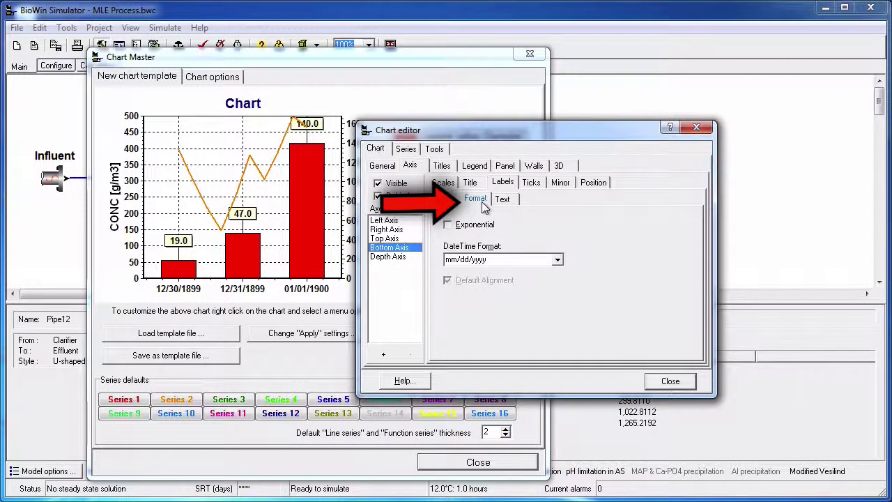
click(533, 259)
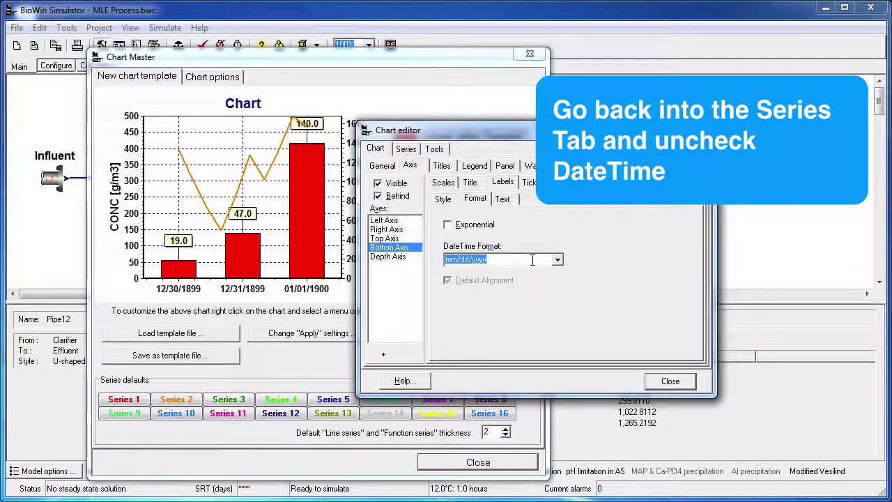
Uncheck Horizontal Axis DateTime for the Current value (Sample) series and close the Chart editor.
click(406, 149)
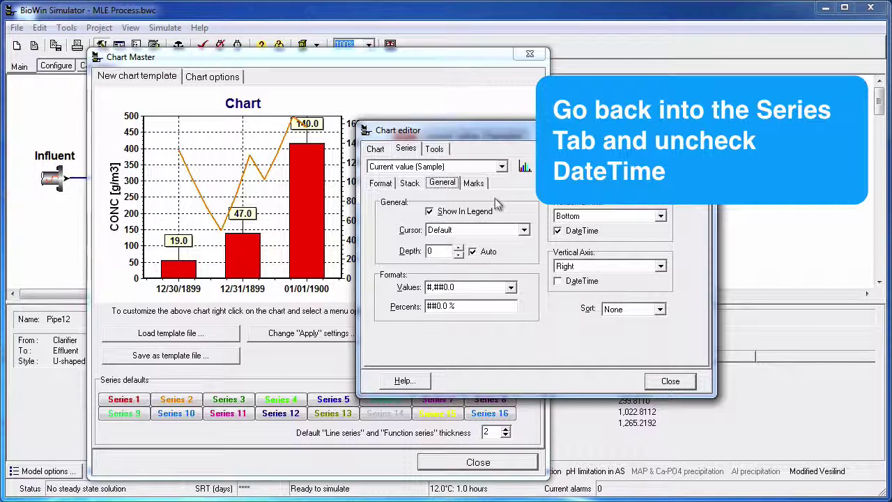
click(559, 231)
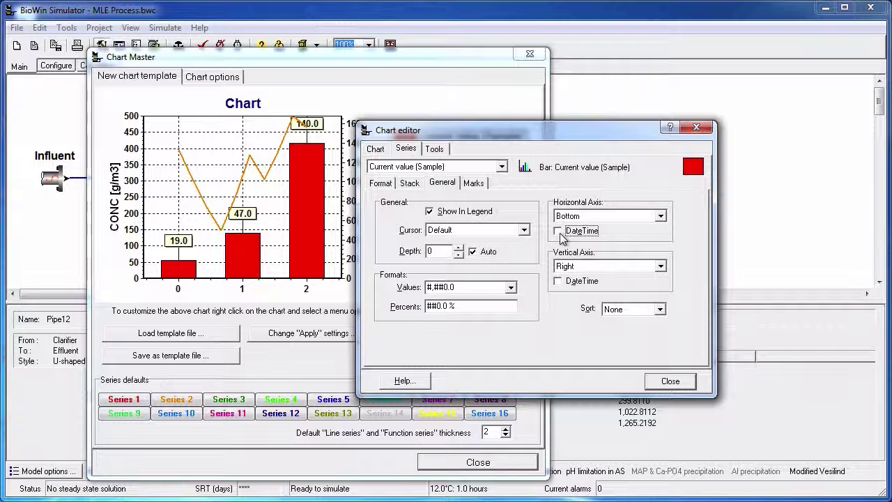
click(671, 381)
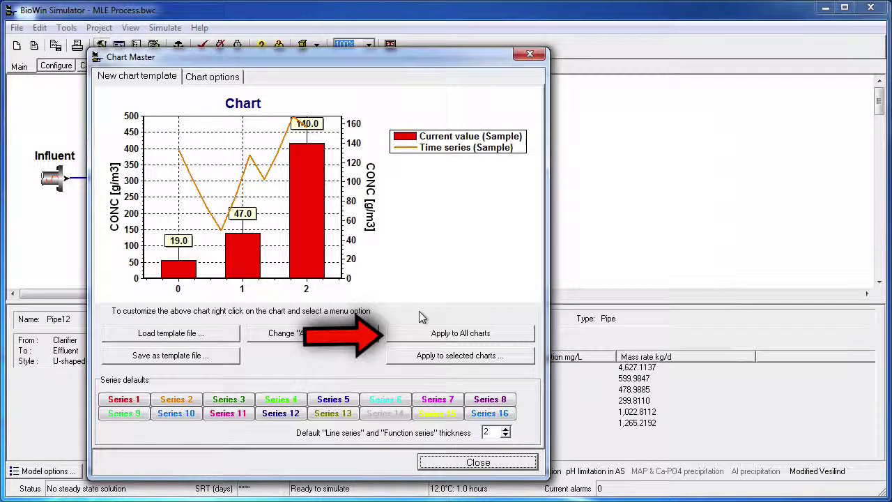
Apply the template to all charts and close Chart Master.
click(439, 336)
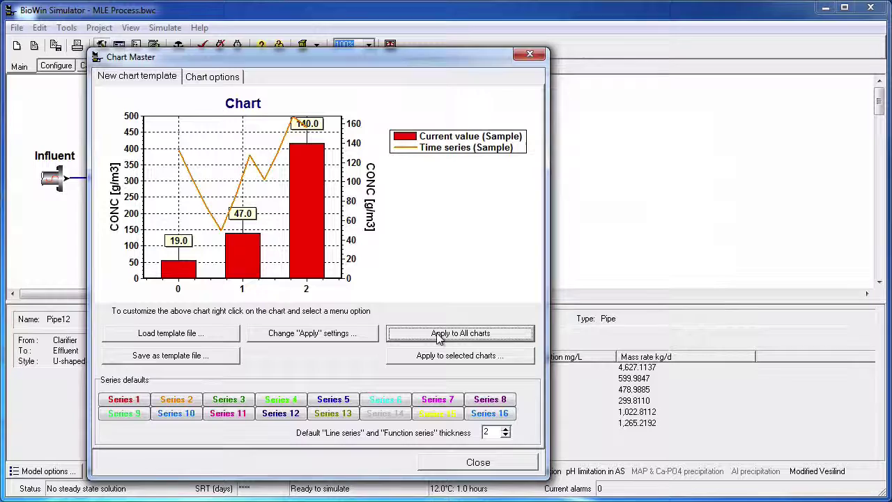
click(511, 462)
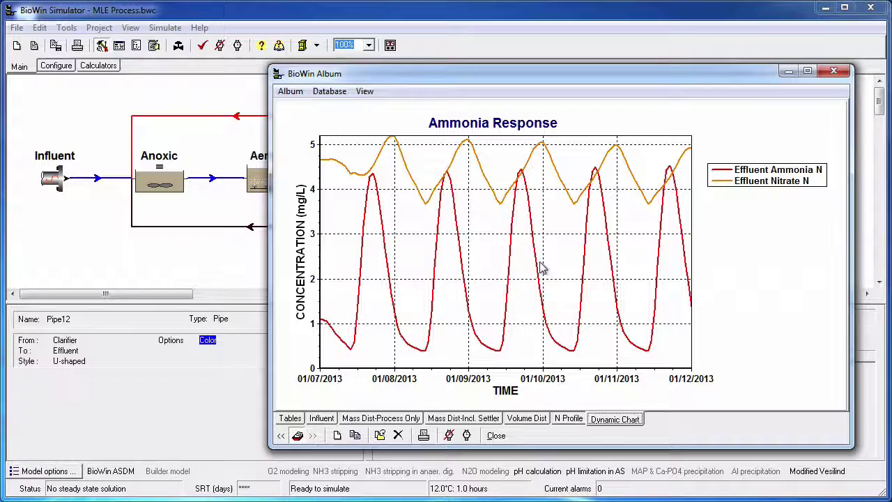
Add album Page 8 and place a new chart on it.
key(alt+a)
click(301, 108)
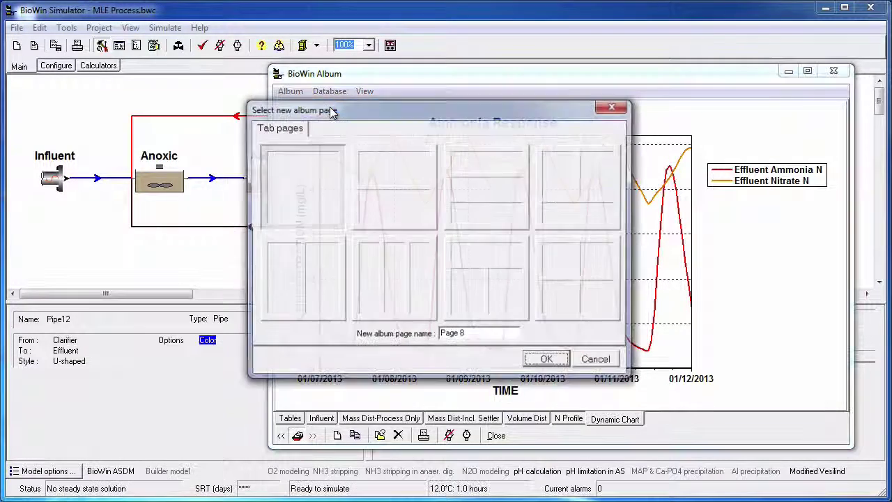
click(553, 364)
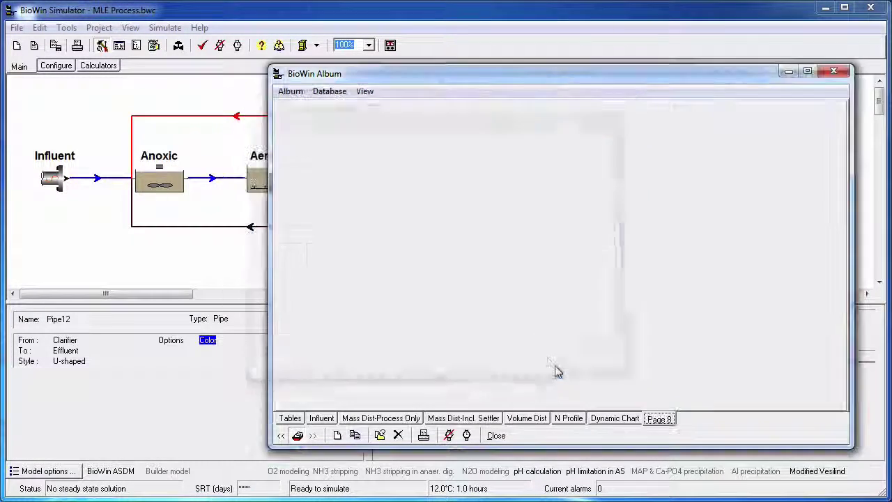
right_click(425, 213)
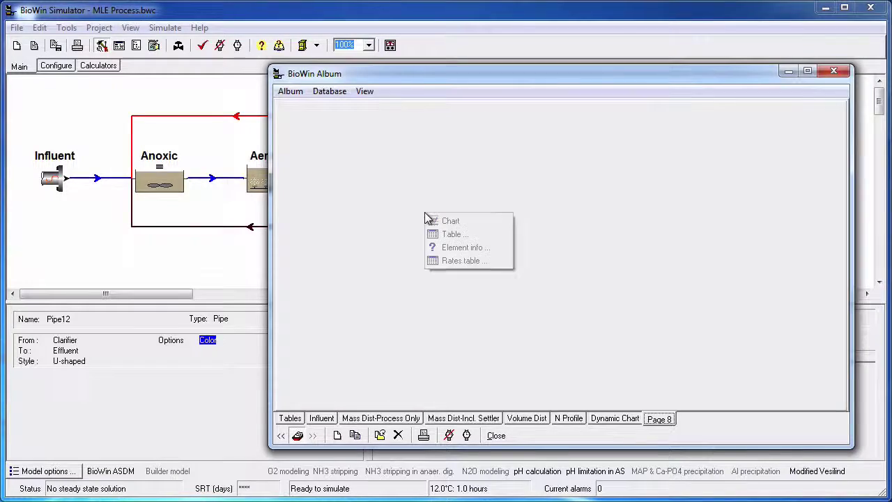
click(493, 223)
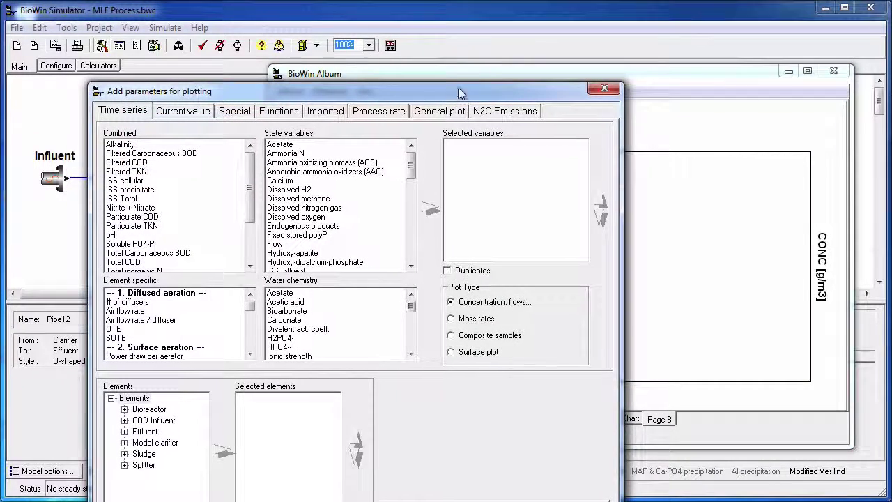
Plot Total COD for the Aerobic and Anoxic bioreactors with the default line style.
drag(452, 93, 516, 27)
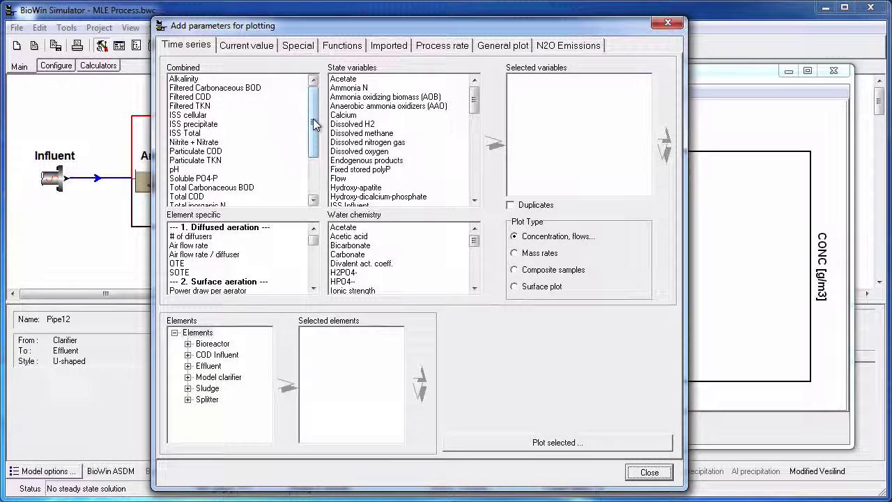
drag(314, 120, 289, 163)
double_click(213, 134)
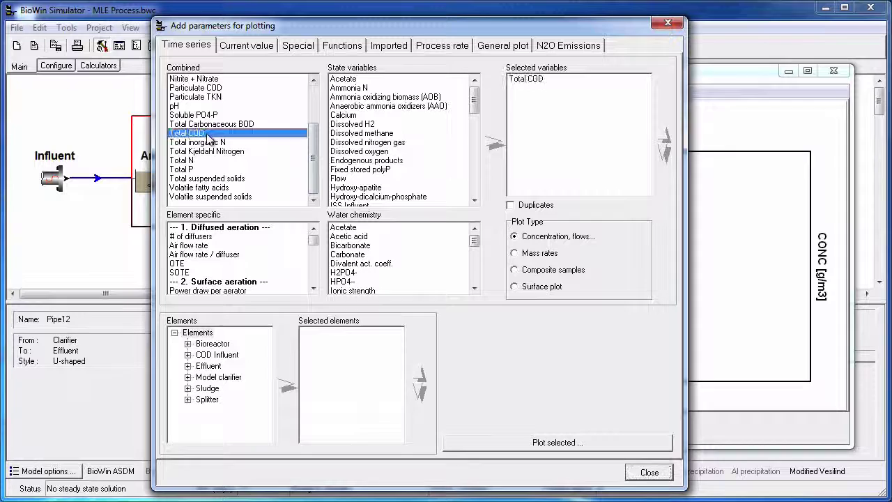
click(188, 343)
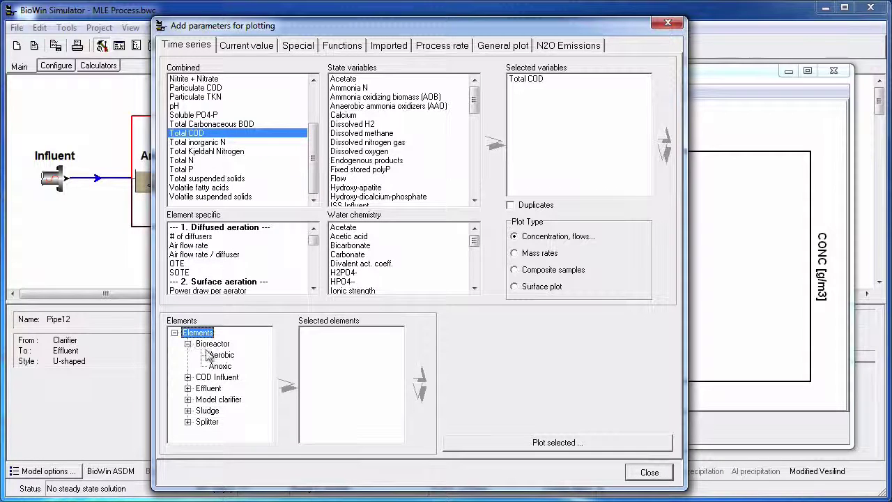
click(212, 344)
click(287, 387)
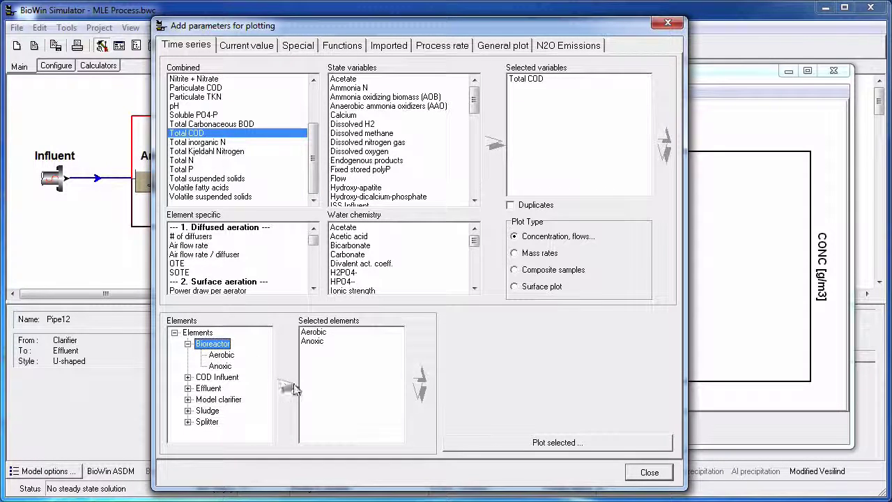
click(498, 444)
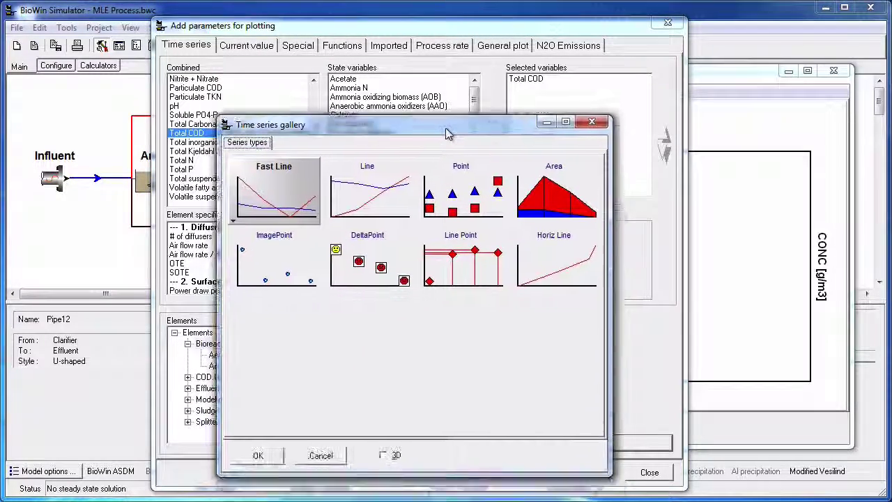
click(273, 451)
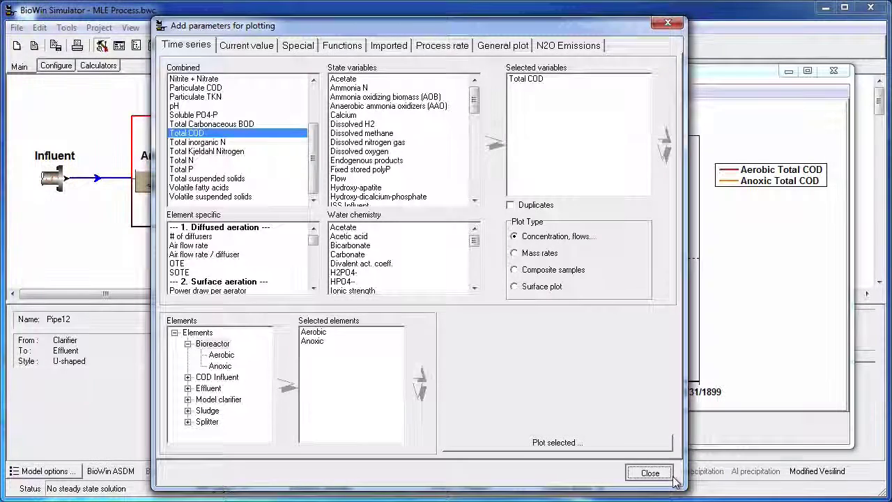
Run a 5-day dynamic simulation from project start, then stop and terminate it.
click(649, 473)
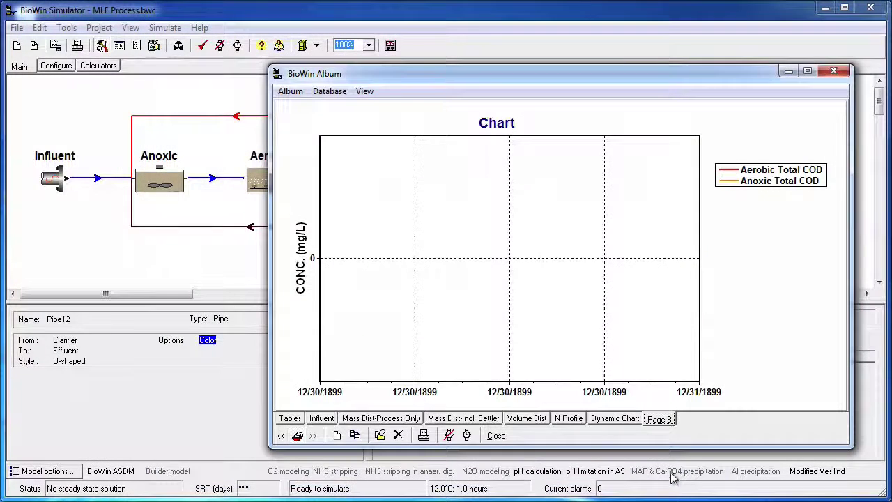
click(467, 435)
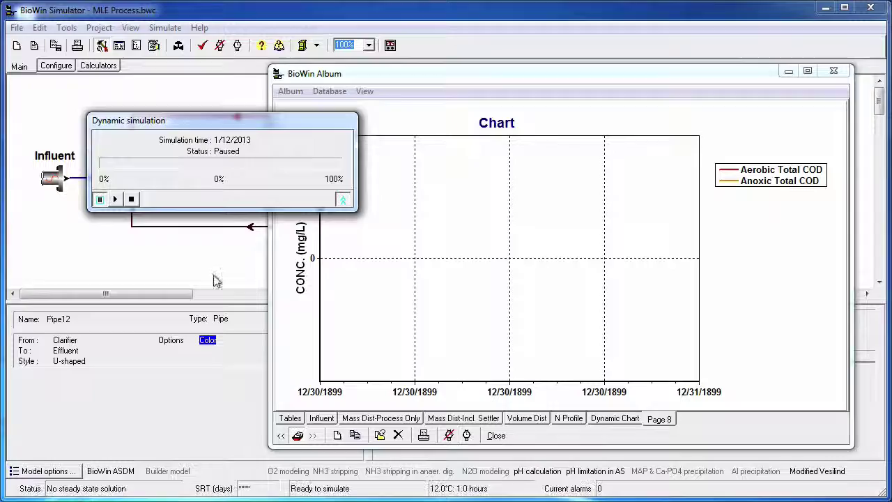
click(115, 199)
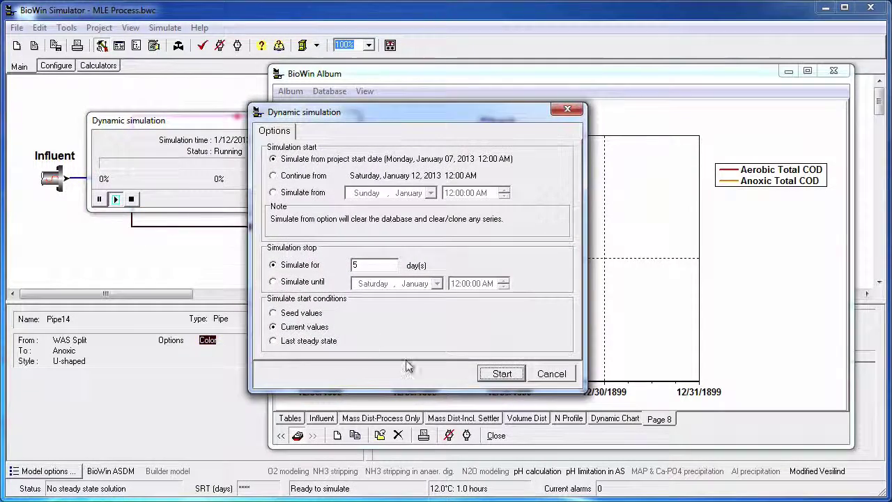
click(498, 375)
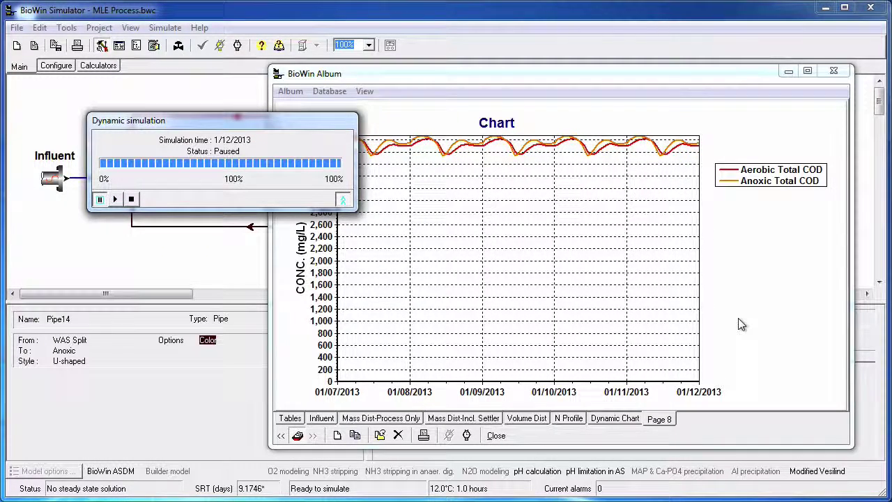
click(131, 199)
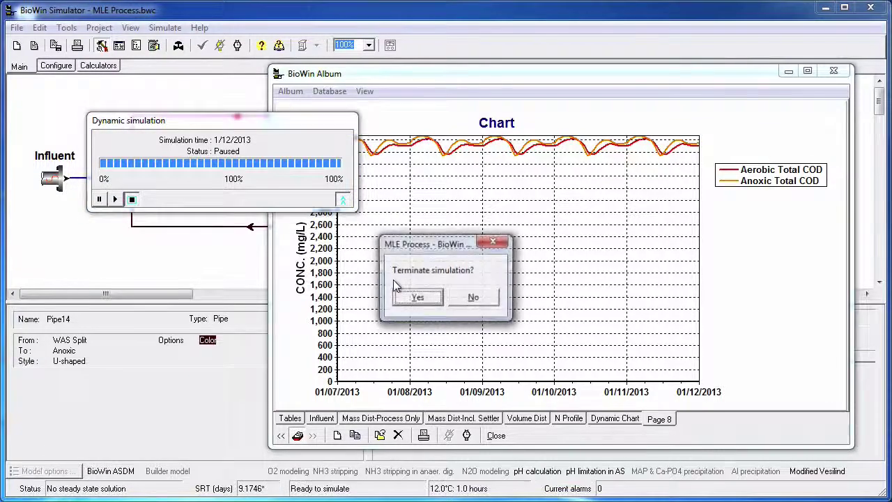
click(430, 305)
click(834, 70)
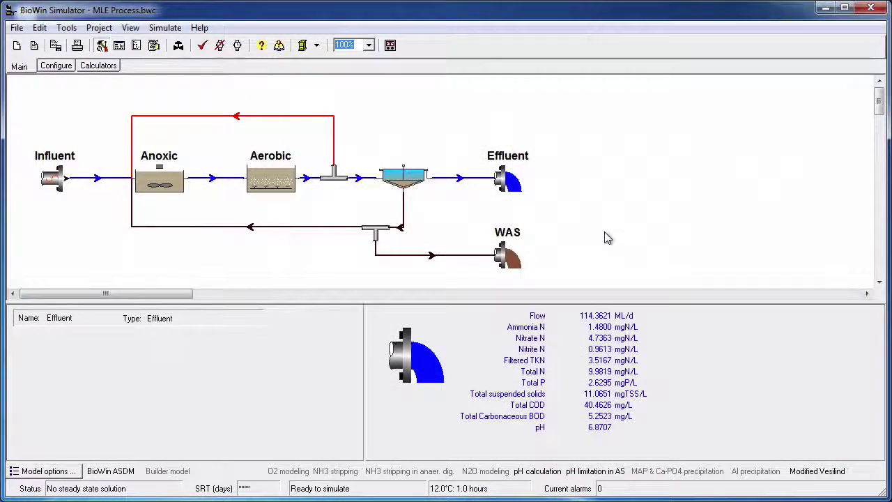